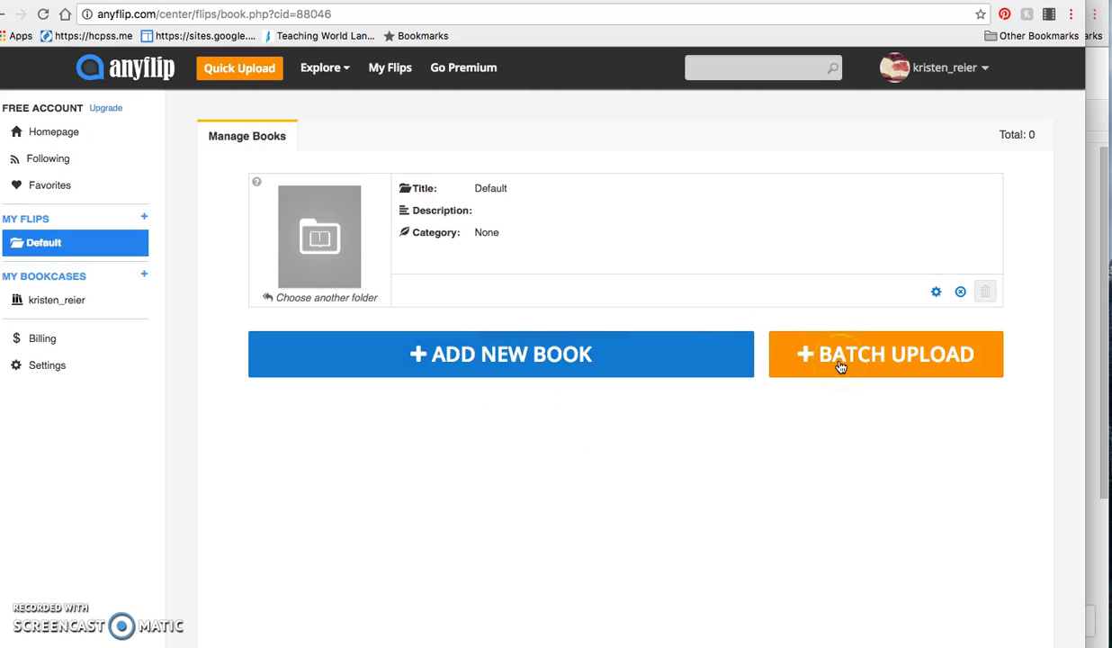
Start adding a new book to the Default folder in the Flash version, without a hard cover.
{"action": "left_click", "coordinate": [503, 355]}
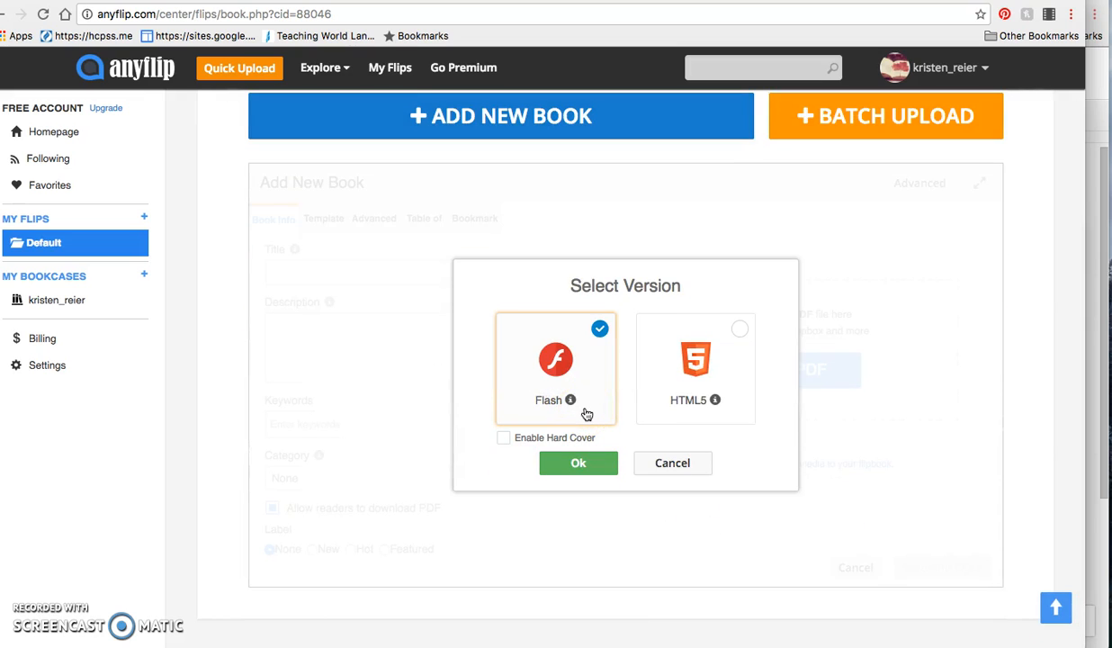
{"action": "left_click", "coordinate": [682, 408]}
{"action": "left_click", "coordinate": [603, 413]}
{"action": "left_click", "coordinate": [586, 463]}
Enter Test as the book's title and description, and add the keyword French 3.
{"action": "left_click", "coordinate": [362, 278]}
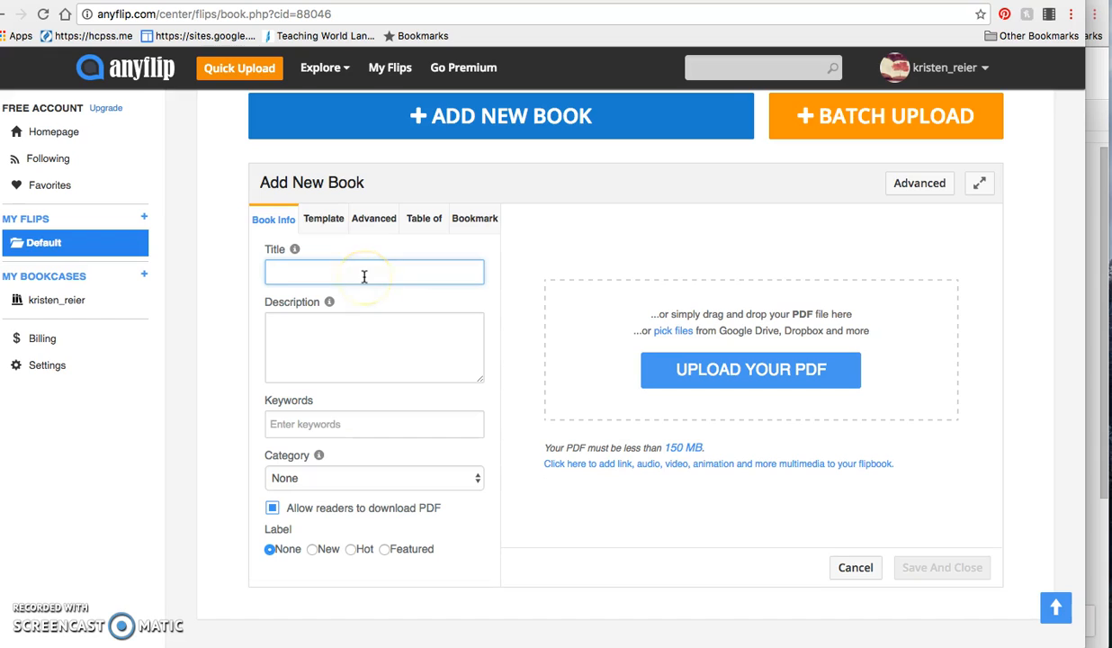
{"action": "key", "text": "Tab"}
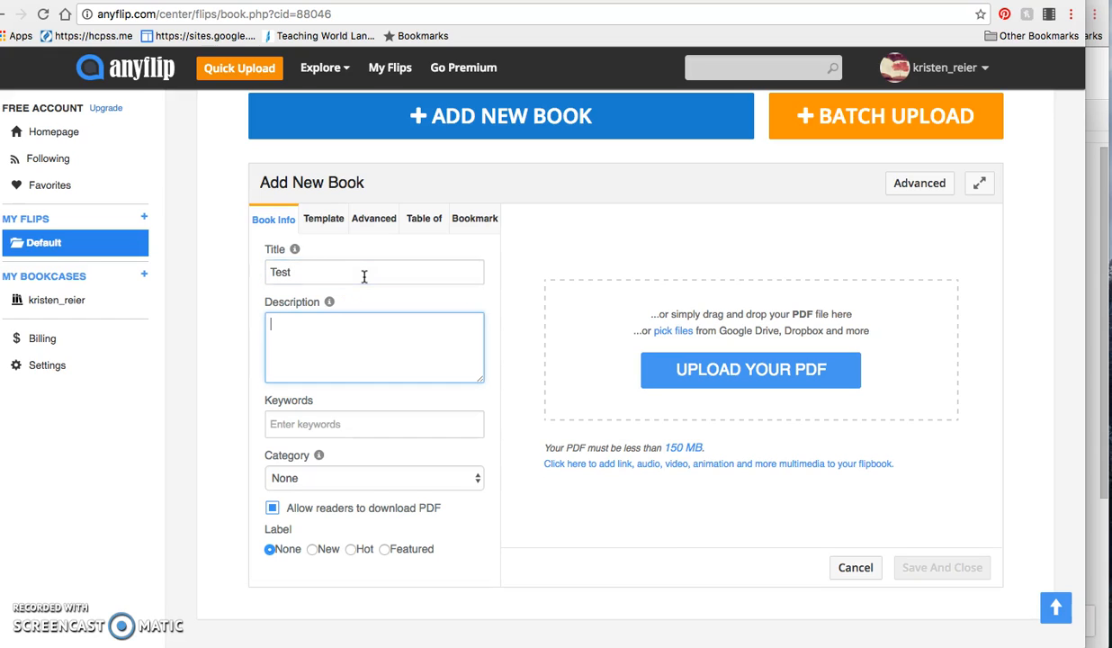
{"action": "left_click", "coordinate": [350, 422]}
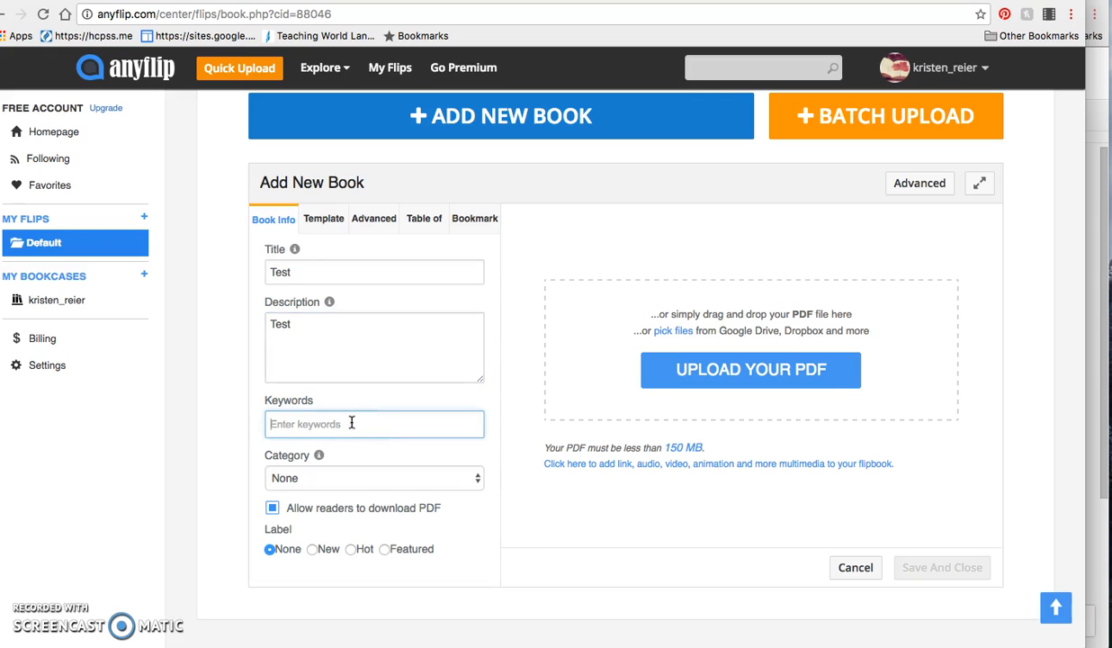
{"action": "type", "text": "French 3"}
Set the book's category to Education and keep PDF downloads allowed for readers.
{"action": "left_click", "coordinate": [297, 477]}
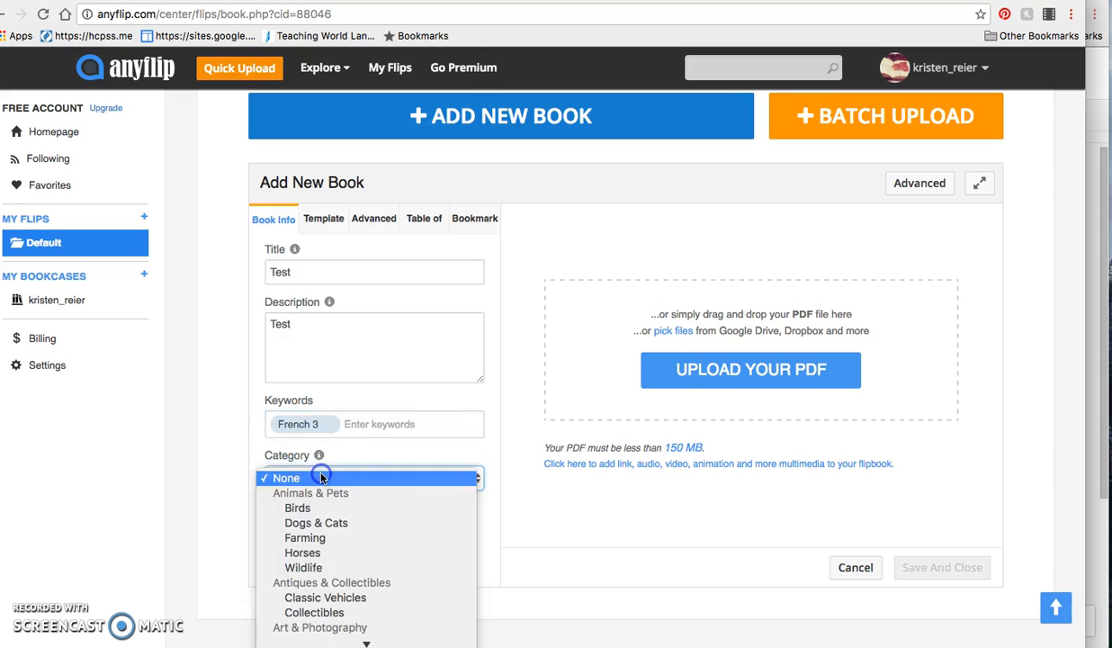
{"action": "scroll", "coordinate": [333, 530], "scroll_direction": "down", "scroll_amount": 3}
{"action": "scroll", "coordinate": [328, 536], "scroll_direction": "down", "scroll_amount": 15}
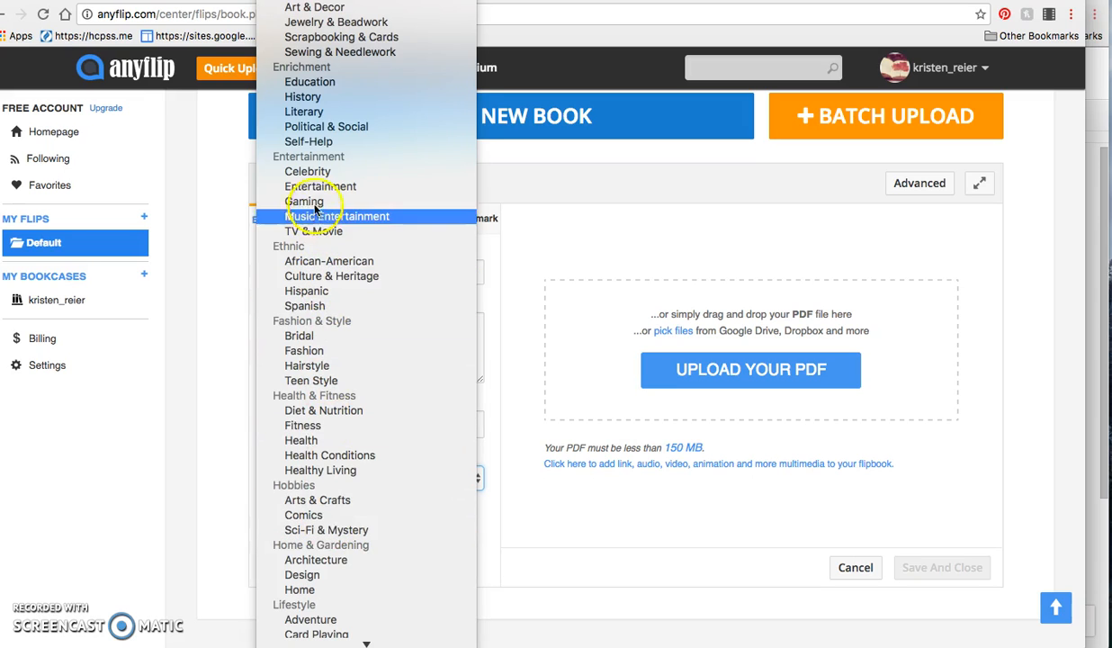
{"action": "left_click", "coordinate": [300, 83]}
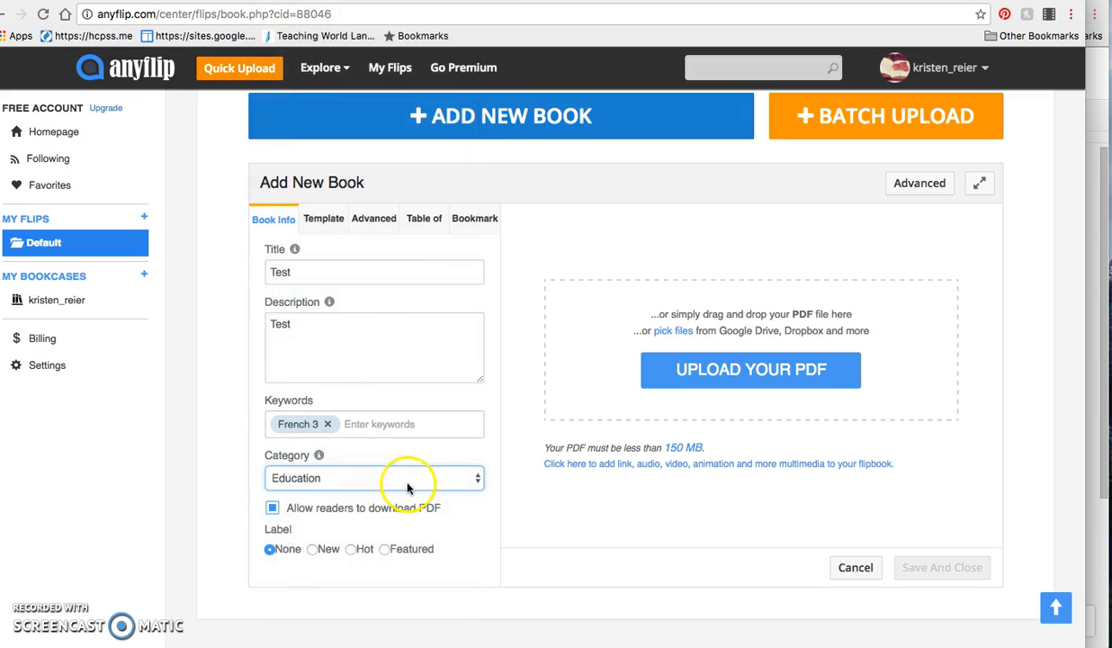
{"action": "left_click", "coordinate": [274, 515]}
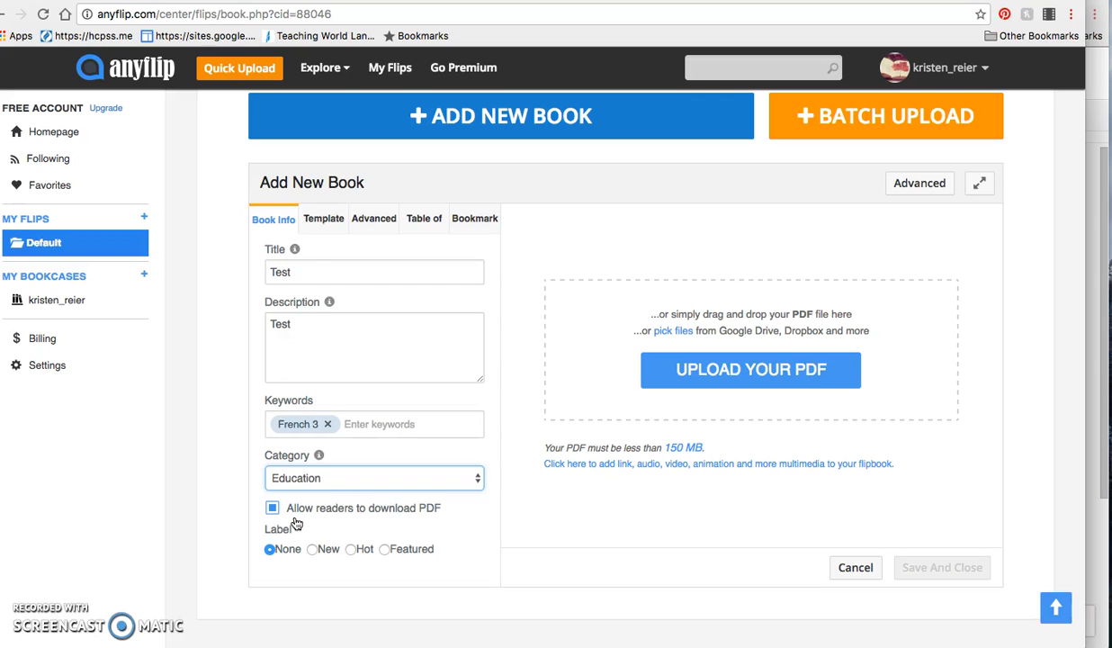
{"action": "left_click", "coordinate": [273, 509]}
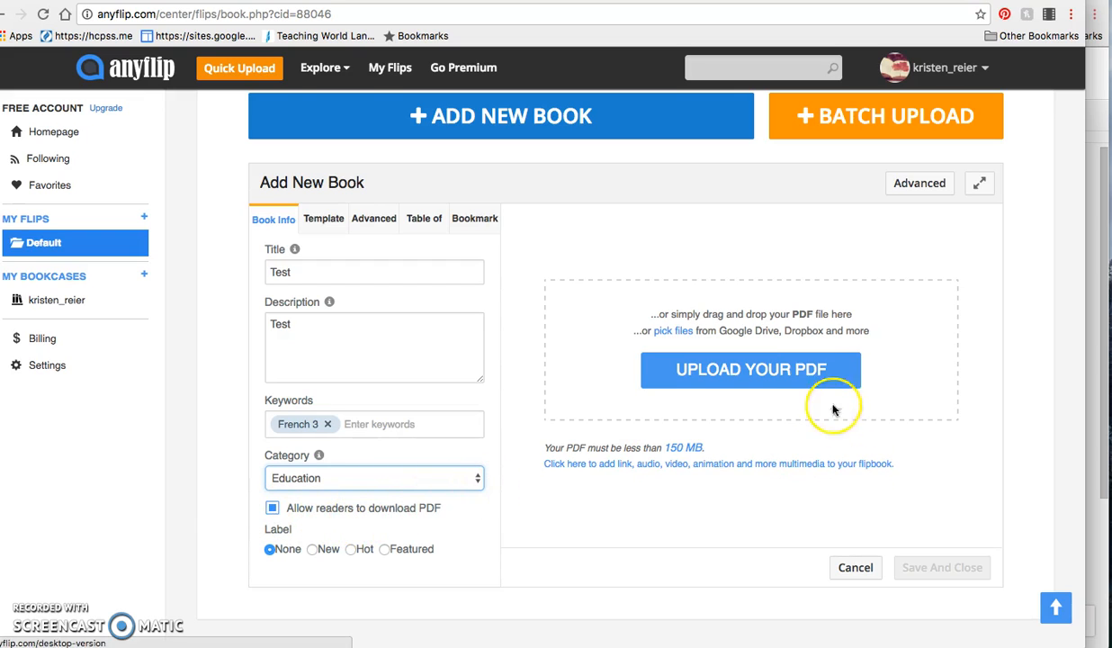
Upload french3_fallbreak.pdf from the Documents folder as the book's content.
{"action": "left_click", "coordinate": [809, 380]}
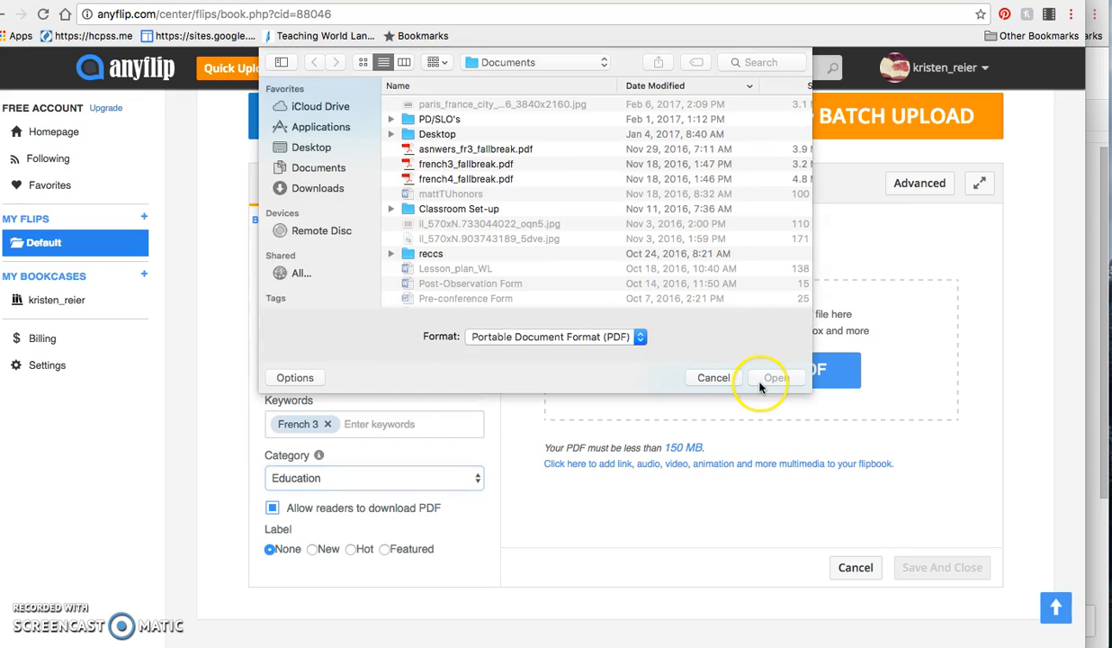
{"action": "left_click", "coordinate": [453, 181]}
{"action": "left_click", "coordinate": [441, 164]}
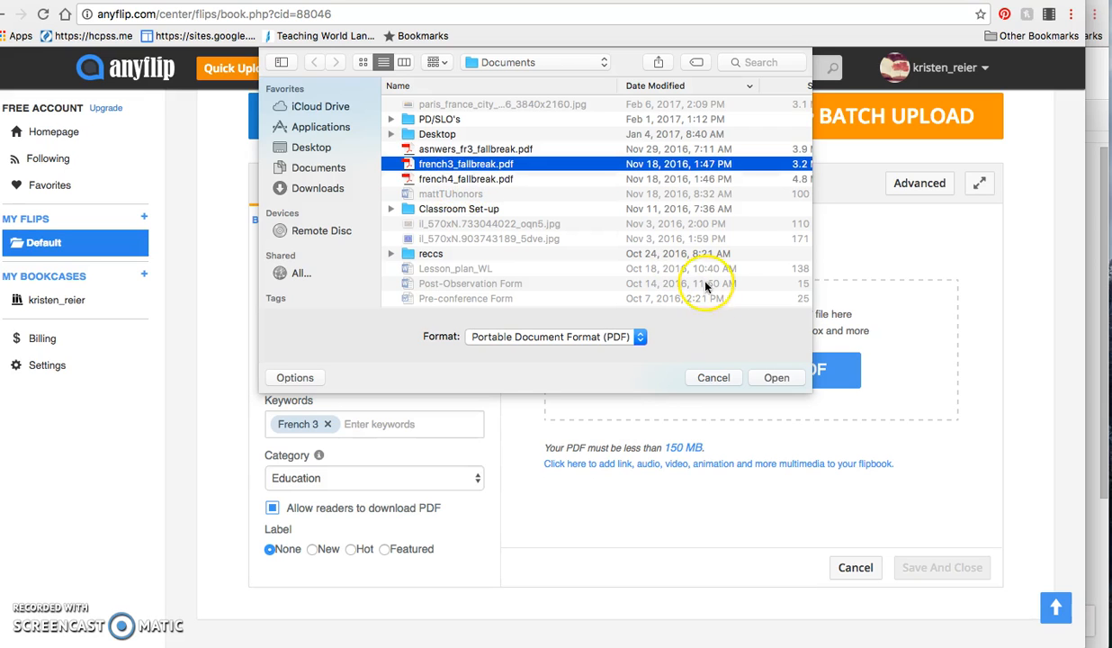
{"action": "left_click", "coordinate": [777, 379]}
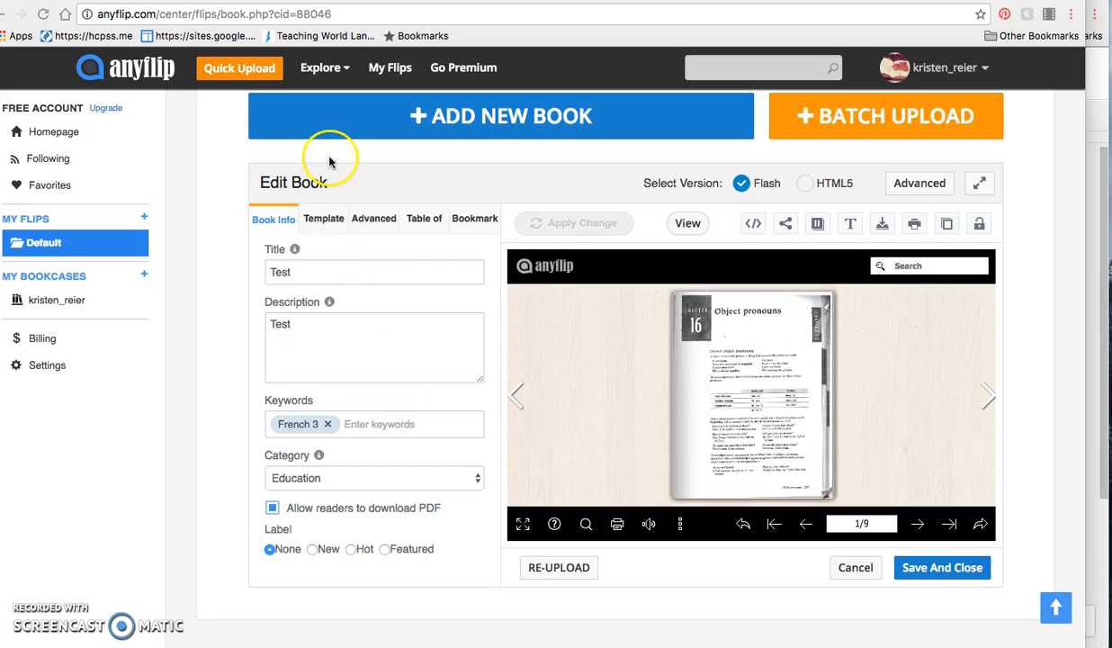
Apply the Flow-red template from the Float group to the book.
{"action": "left_click", "coordinate": [326, 219]}
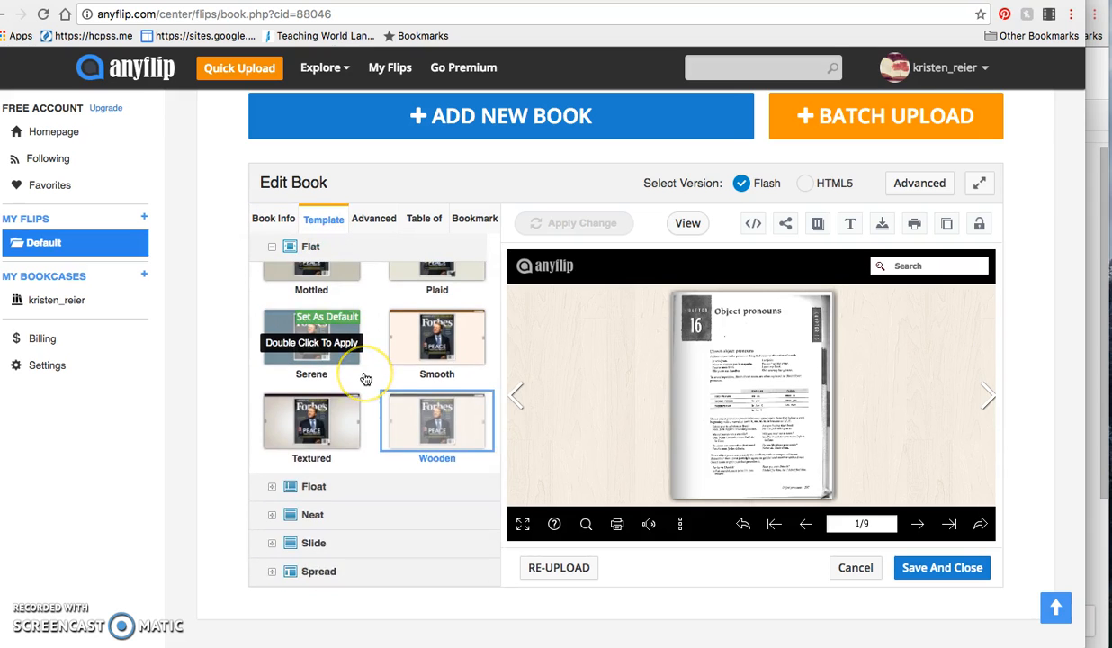
{"action": "scroll", "coordinate": [366, 379], "scroll_direction": "up", "scroll_amount": 2}
{"action": "scroll", "coordinate": [366, 379], "scroll_direction": "down", "scroll_amount": 2}
{"action": "left_click", "coordinate": [322, 493]}
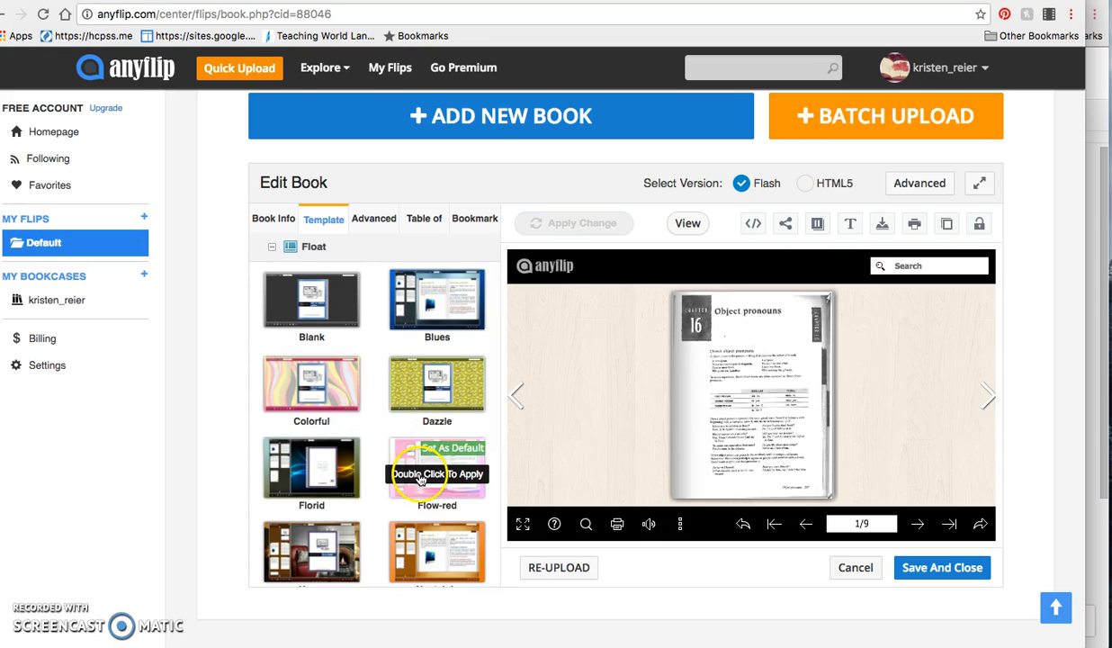
{"action": "left_click", "coordinate": [420, 479]}
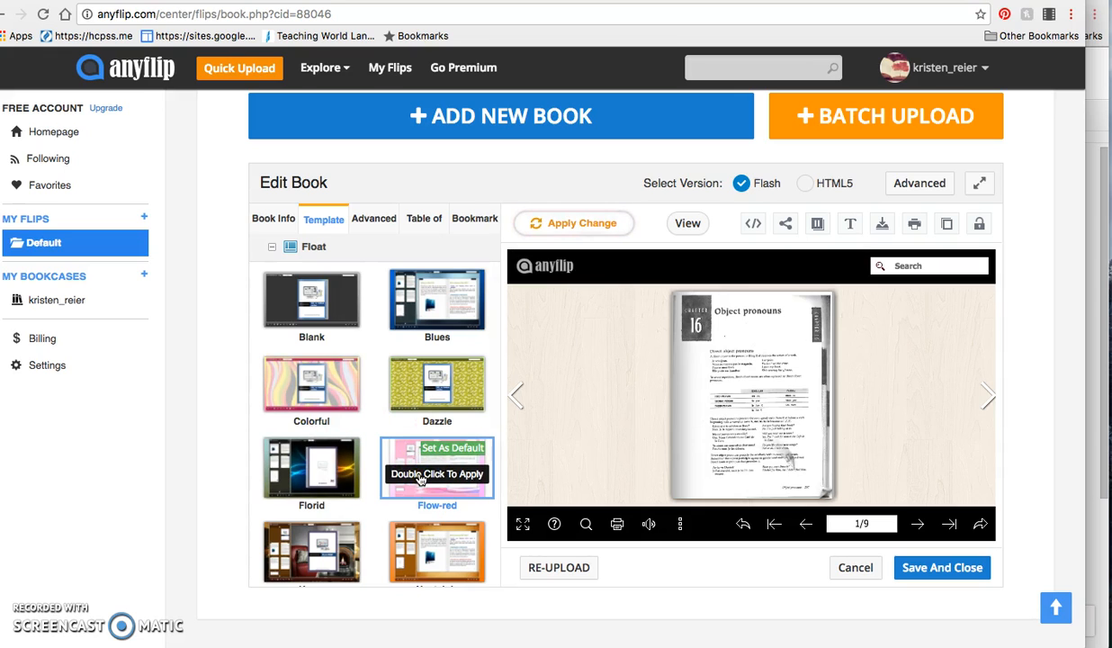
{"action": "double_click", "coordinate": [420, 479]}
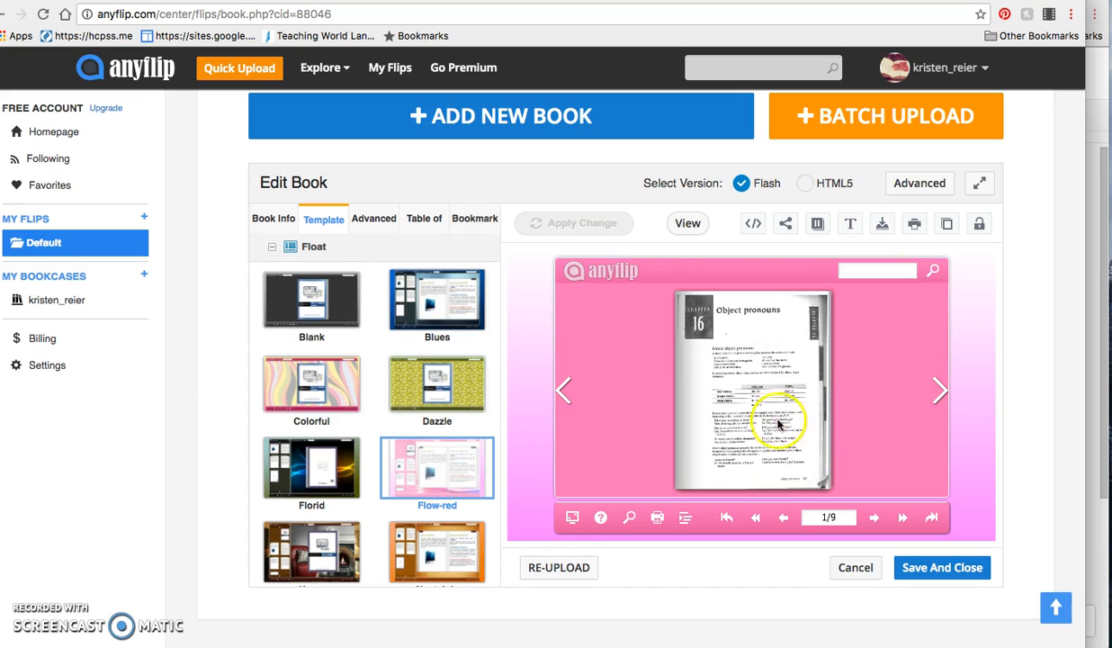
Preview the flipbook in full screen, page through to its last spread, and return to the editor.
{"action": "left_click", "coordinate": [571, 519]}
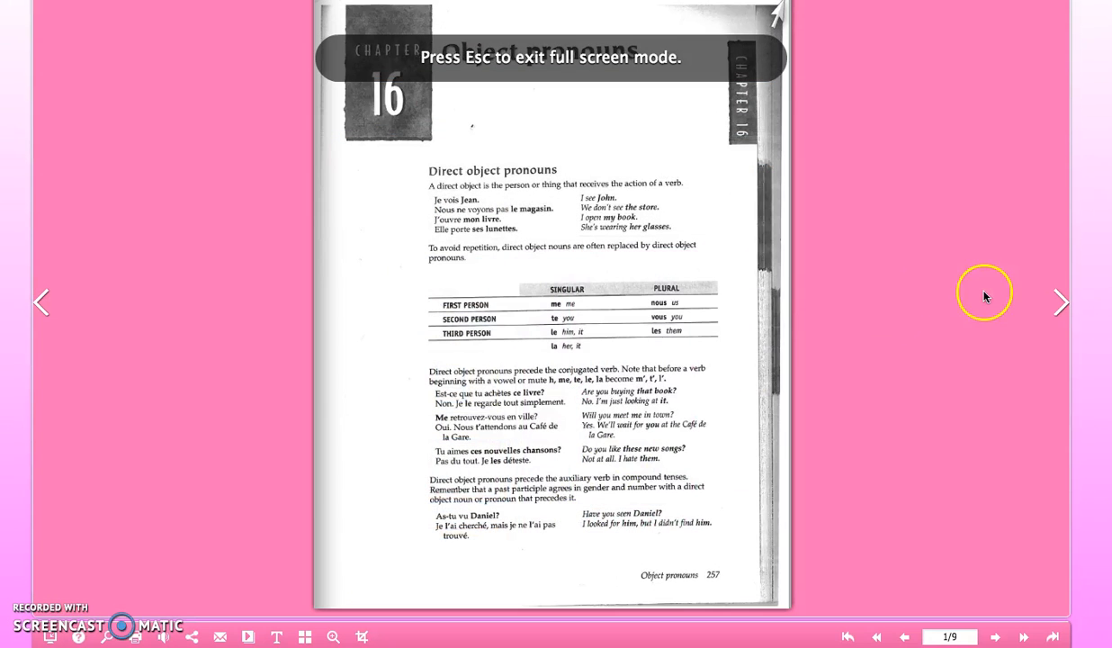
{"action": "left_click", "coordinate": [1062, 306]}
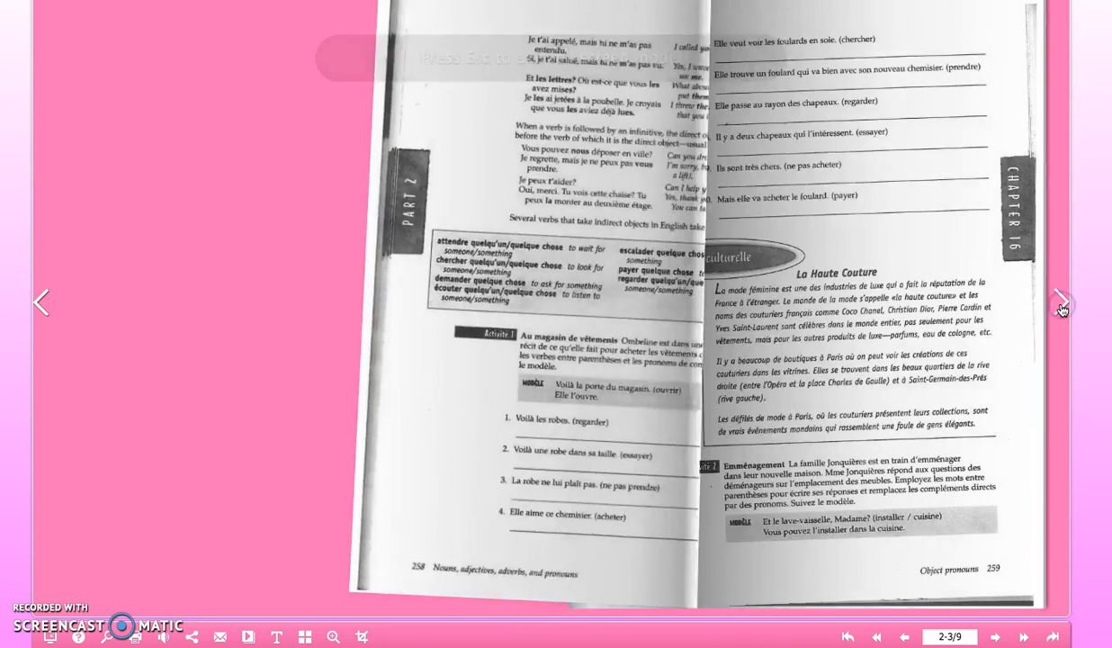
{"action": "left_click", "coordinate": [1060, 306]}
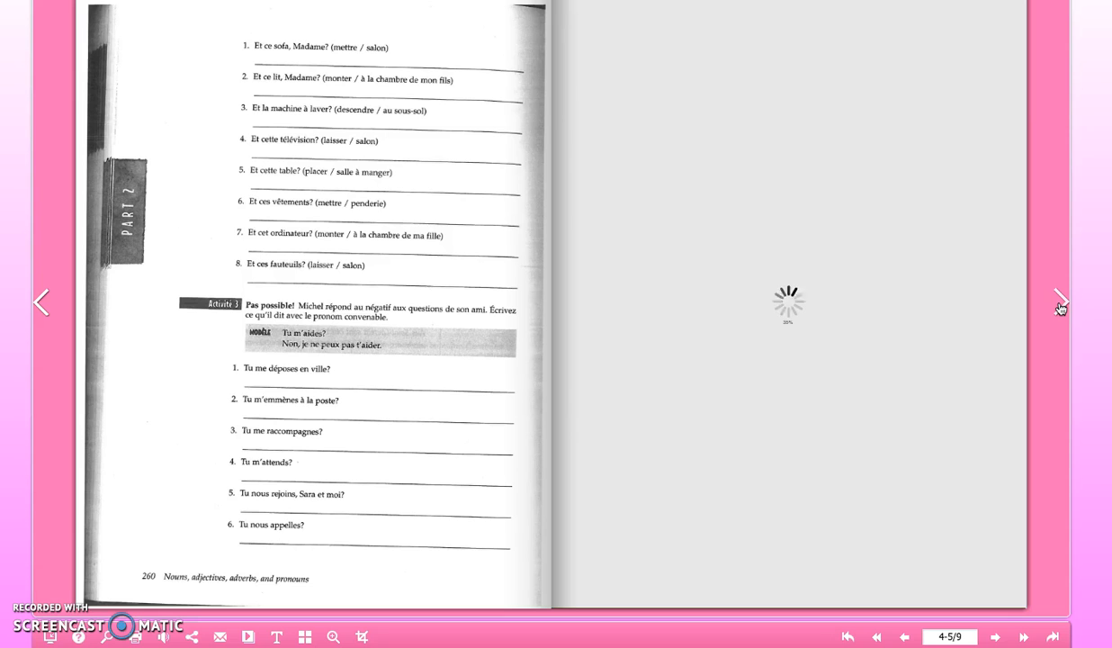
{"action": "left_click", "coordinate": [1060, 304]}
{"action": "left_click", "coordinate": [1060, 304]}
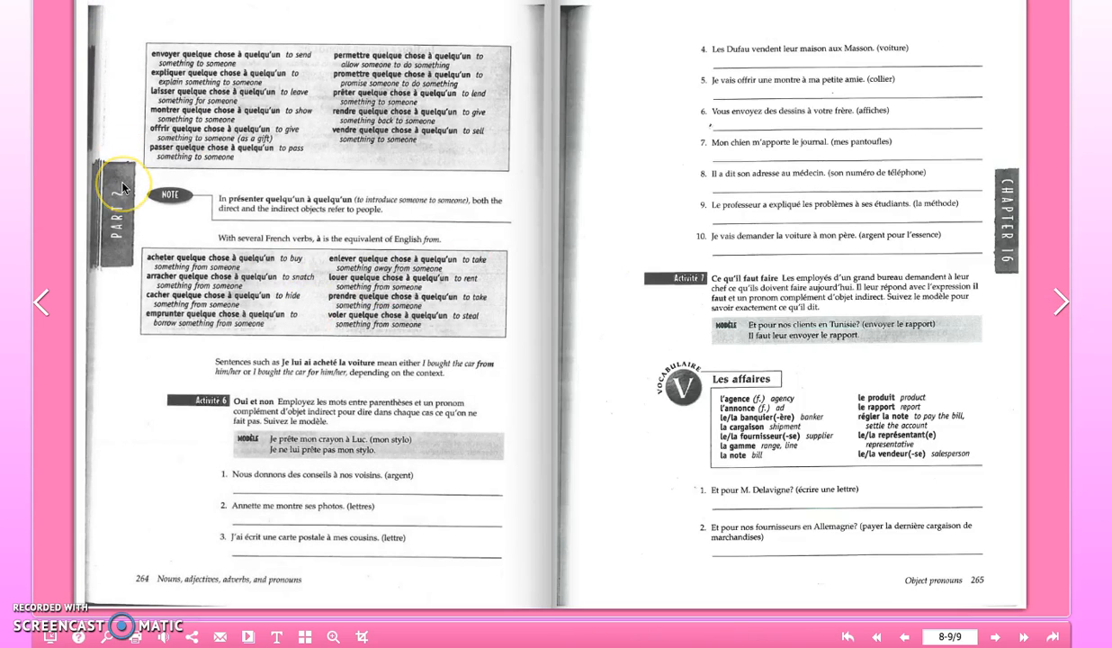
{"action": "key", "text": "Escape"}
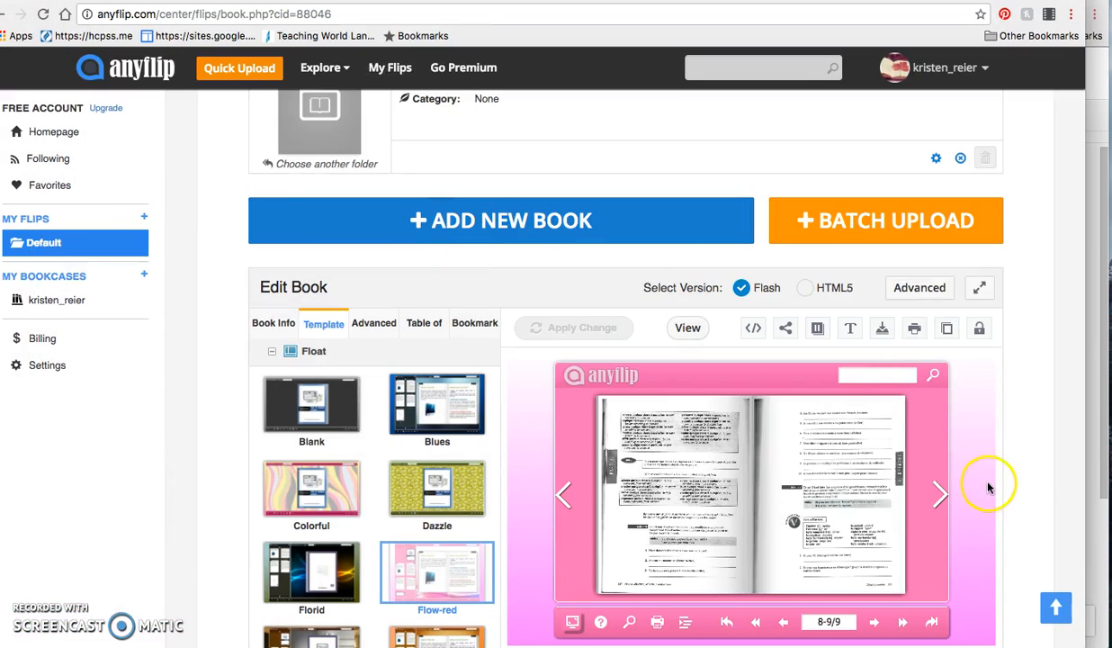
Save the edited book and close its editor.
{"action": "scroll", "coordinate": [1037, 449], "scroll_direction": "down", "scroll_amount": 2}
{"action": "left_click", "coordinate": [967, 557]}
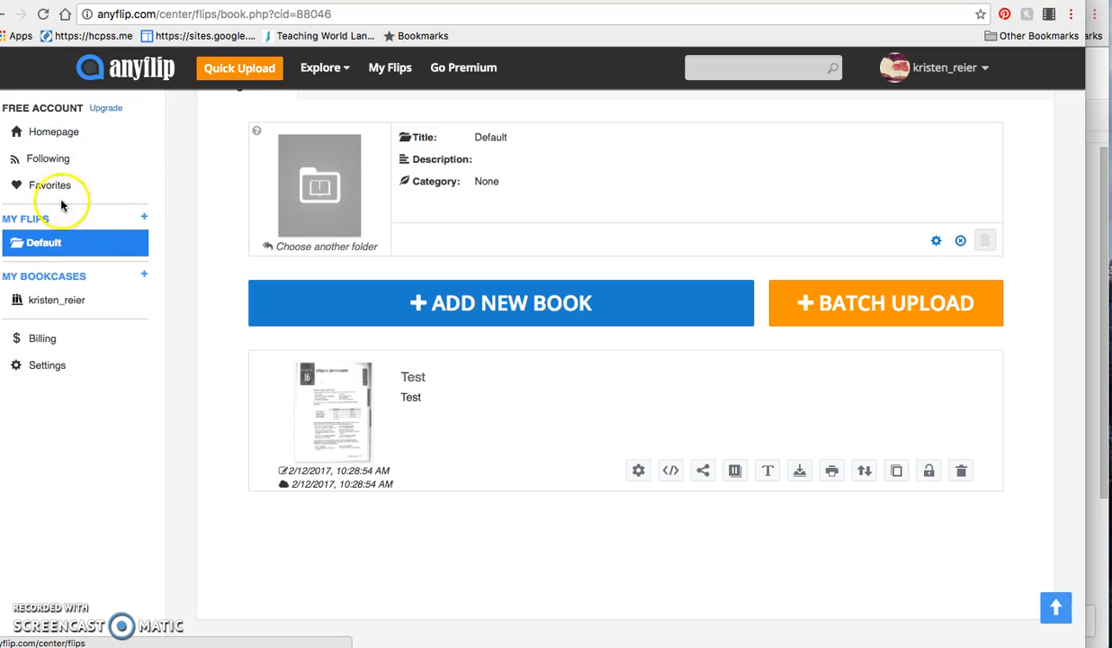
Open the account's homepage and look over its header, QR code and the published Test book.
{"action": "left_click", "coordinate": [36, 131]}
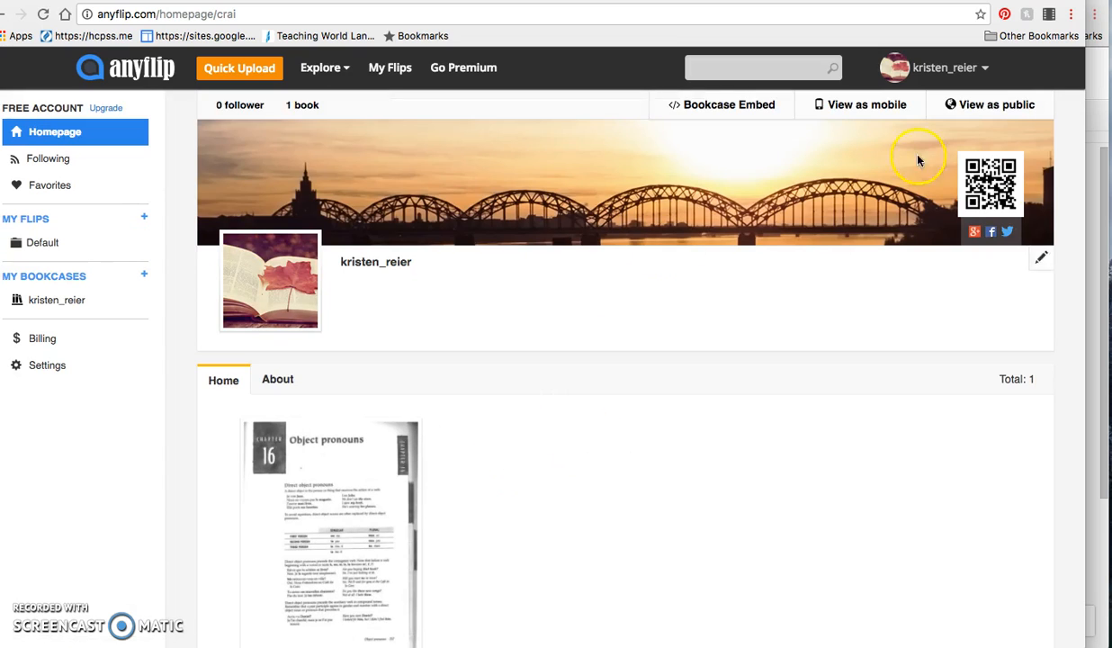
{"action": "left_click", "coordinate": [995, 221]}
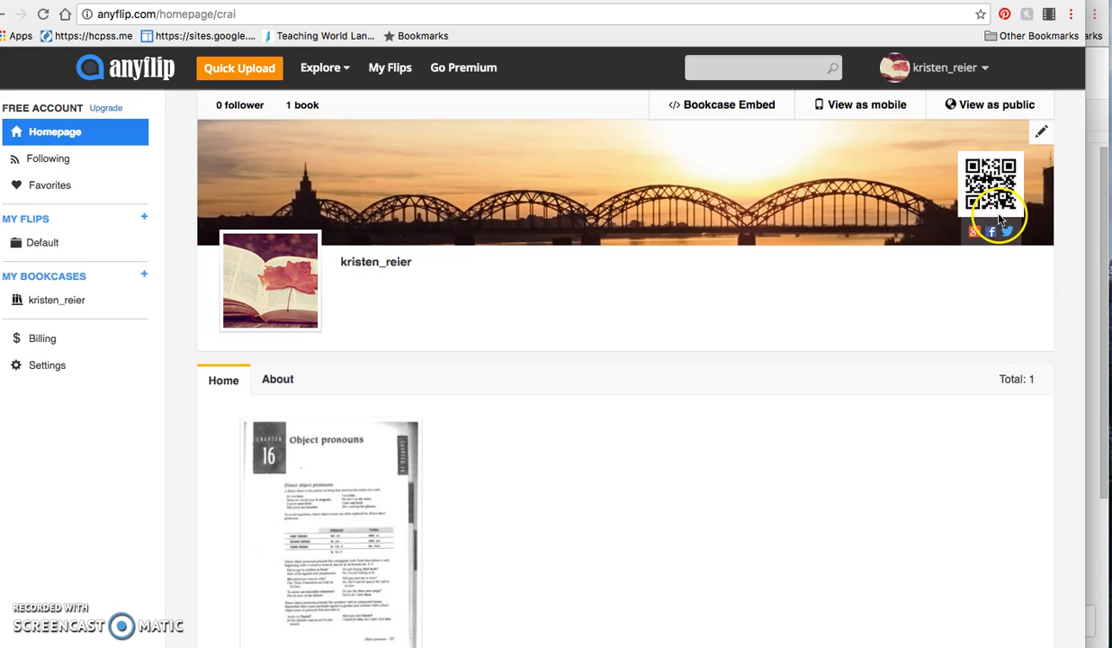
{"action": "scroll", "coordinate": [714, 504], "scroll_direction": "down", "scroll_amount": 1}
{"action": "scroll", "coordinate": [715, 504], "scroll_direction": "down", "scroll_amount": 3}
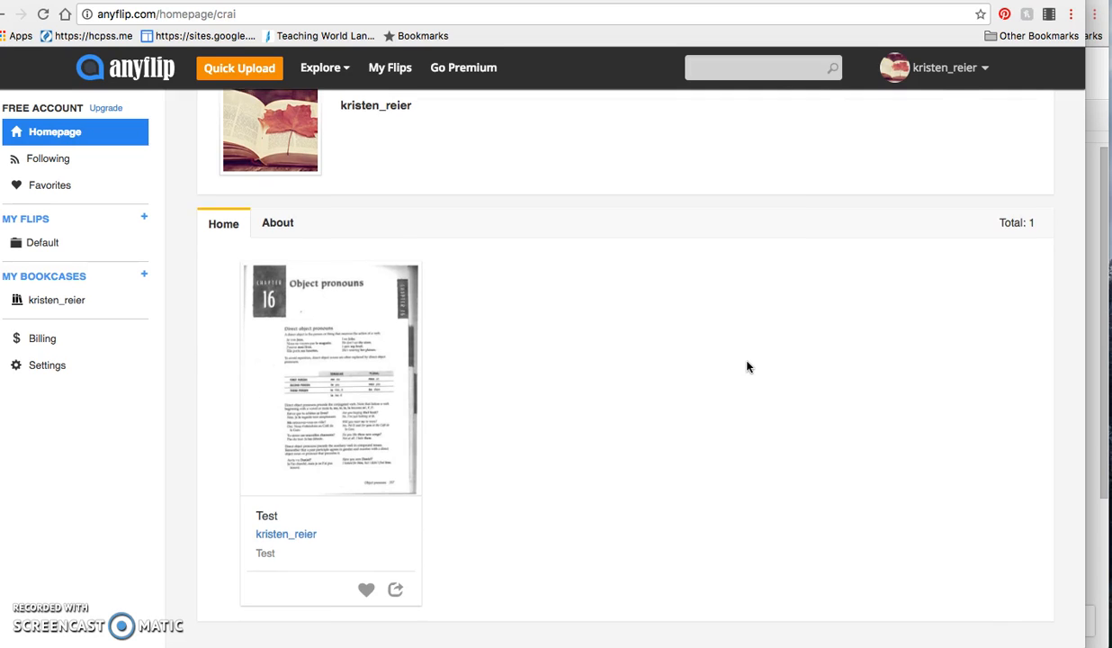
{"action": "scroll", "coordinate": [747, 366], "scroll_direction": "up", "scroll_amount": 3}
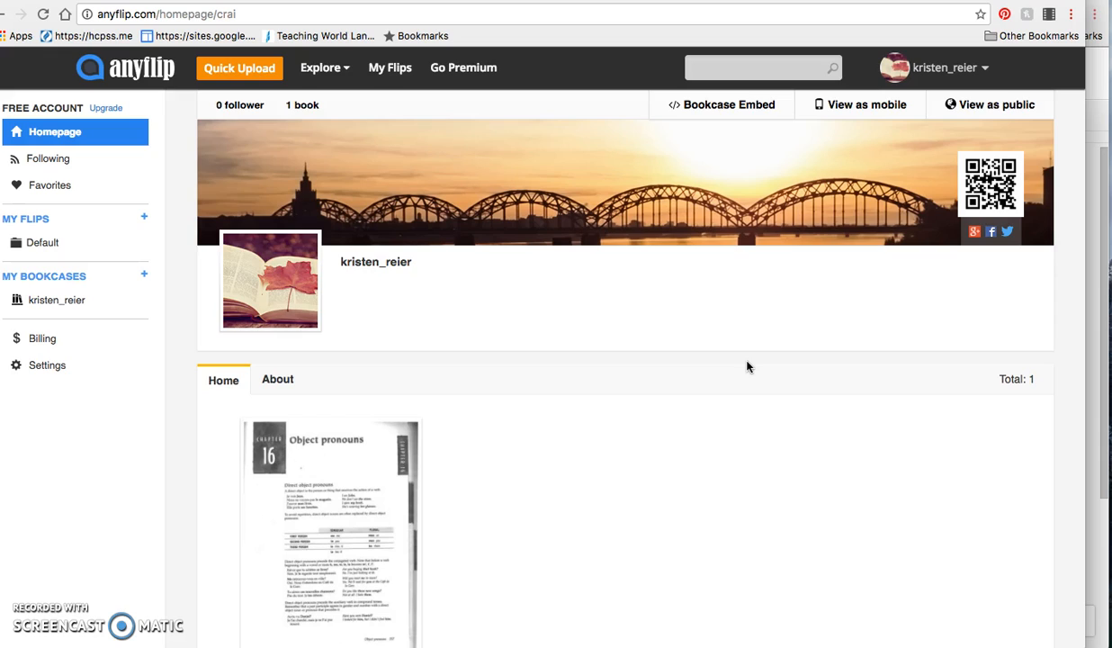